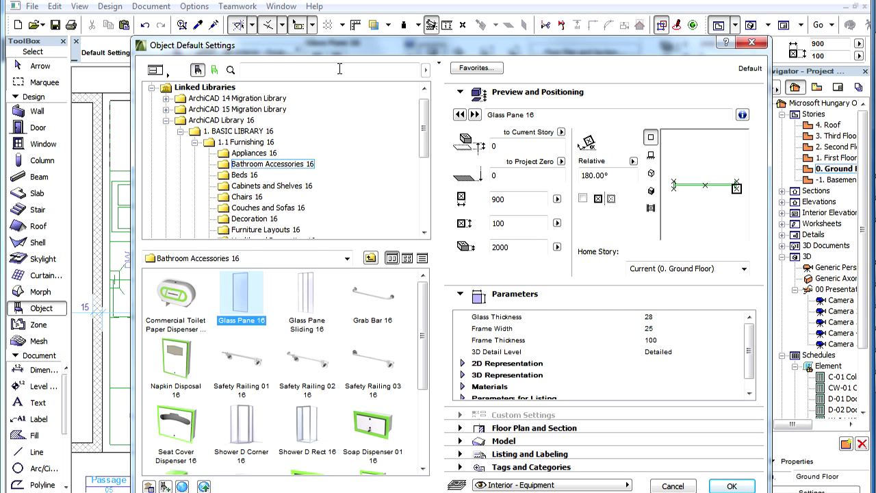
Step: Search the object library for 'chair' and open more chair results on the BIM Components Portal
click(339, 69)
text(chair)
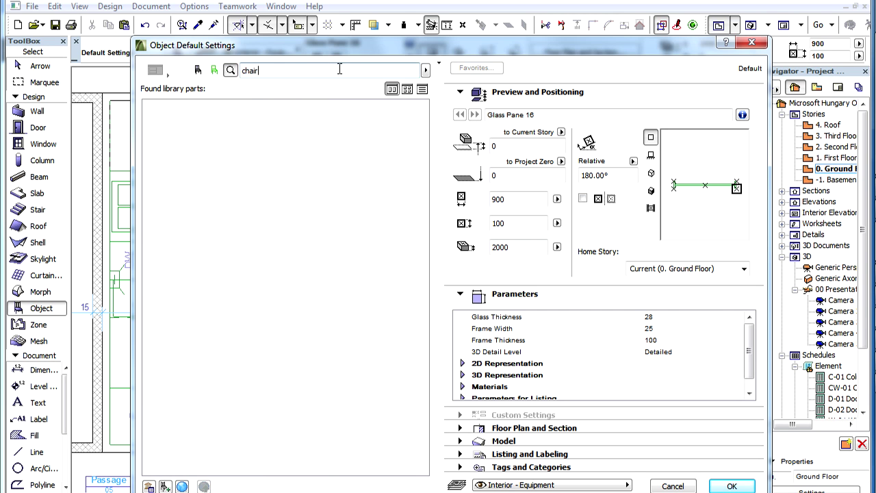
key(Return)
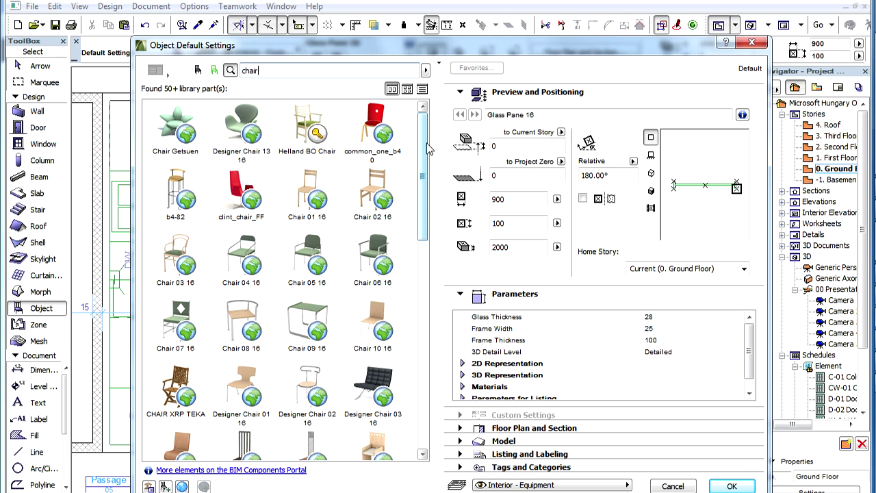
drag(424, 137, 418, 358)
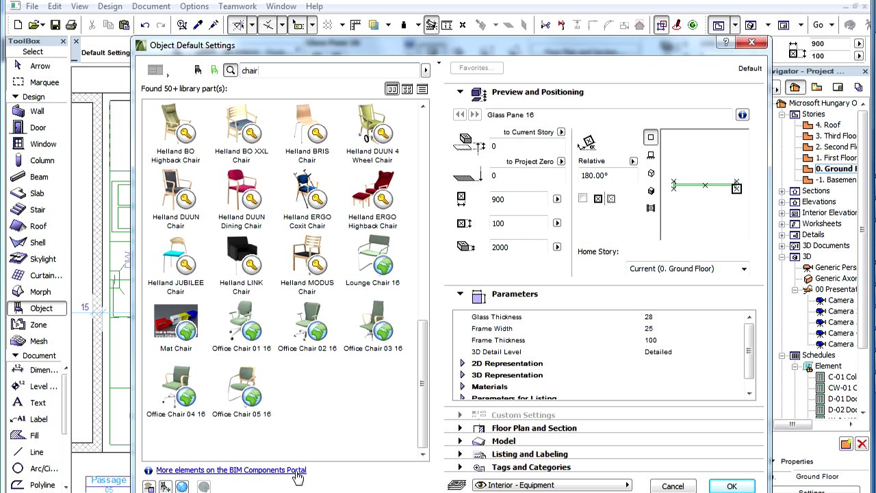
click(297, 470)
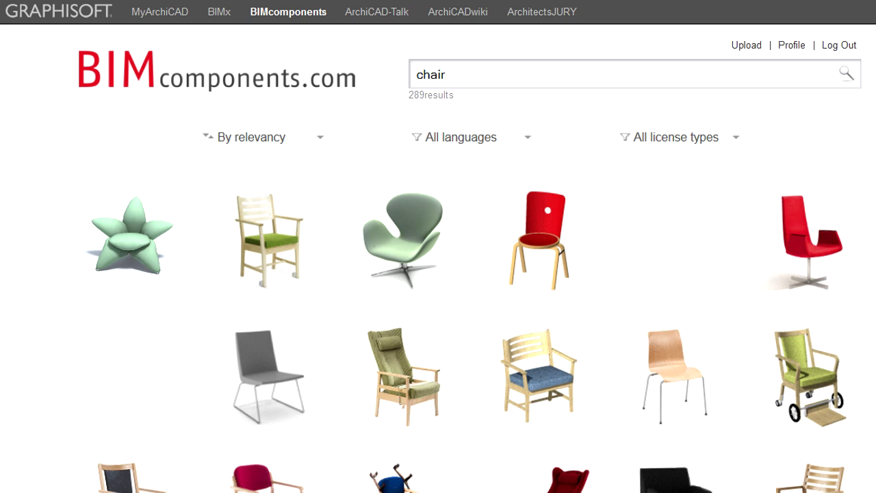
Step: Browse the 289 BIMcomponents.com chair results, then return to ArchiCAD's chair list
scroll(437, 246, down, 14)
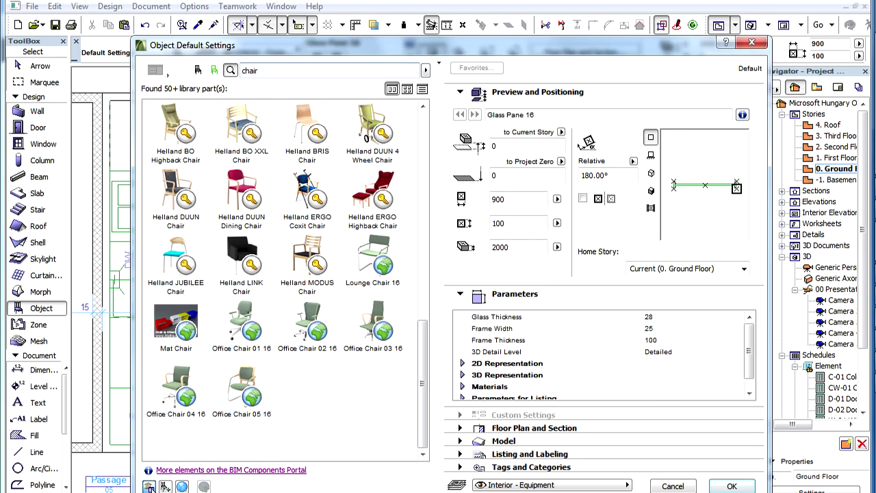
click(108, 420)
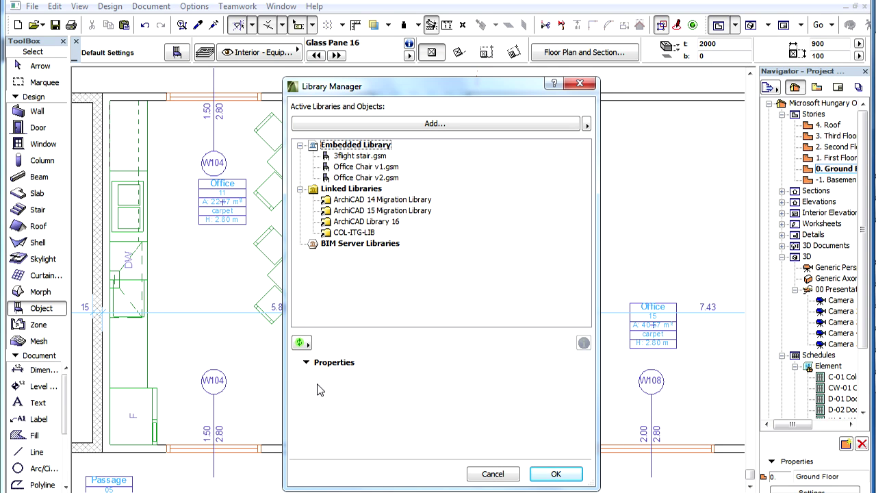
Step: Check the properties of the embedded Office Chair v1.gsm and v2.gsm, then close the Library Manager
click(388, 167)
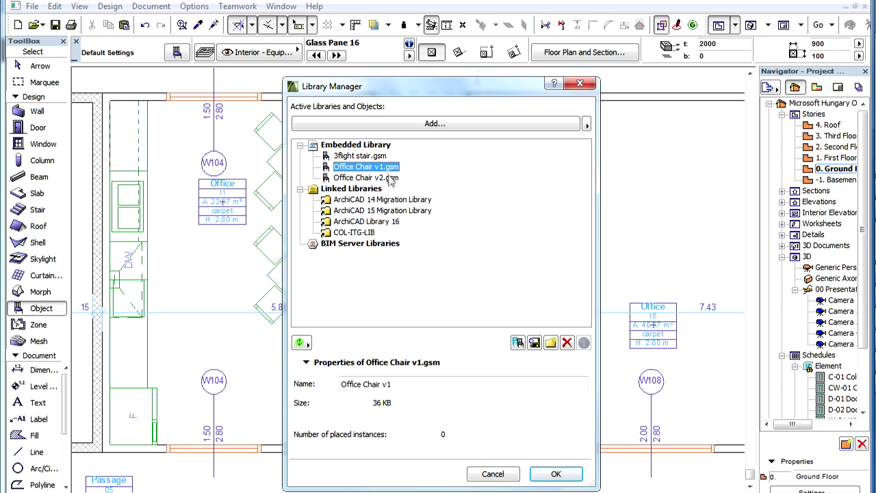
click(394, 179)
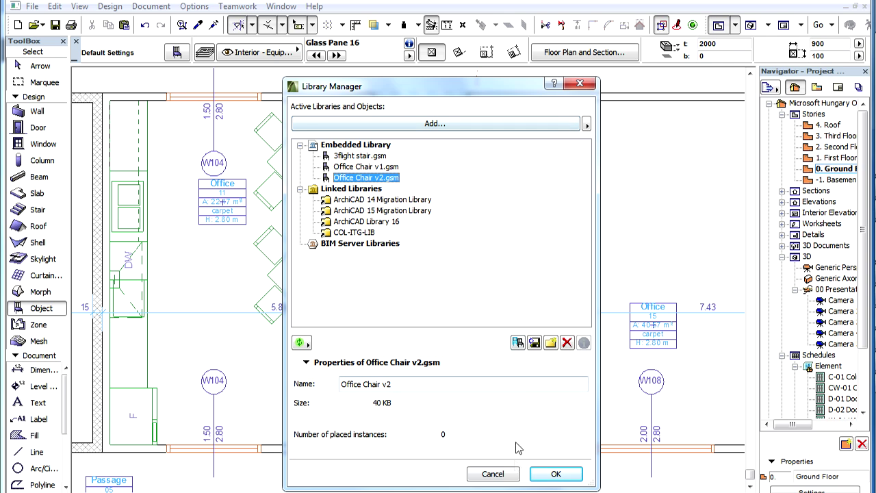
click(577, 477)
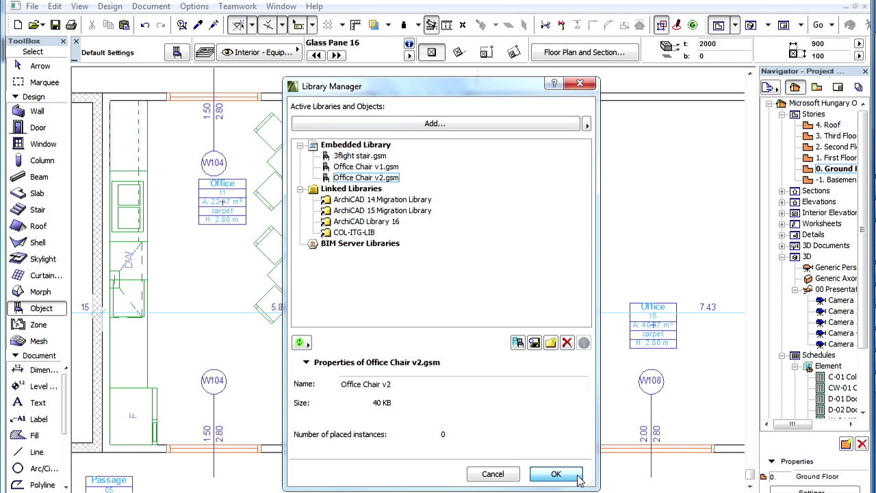
key(ctrl+t)
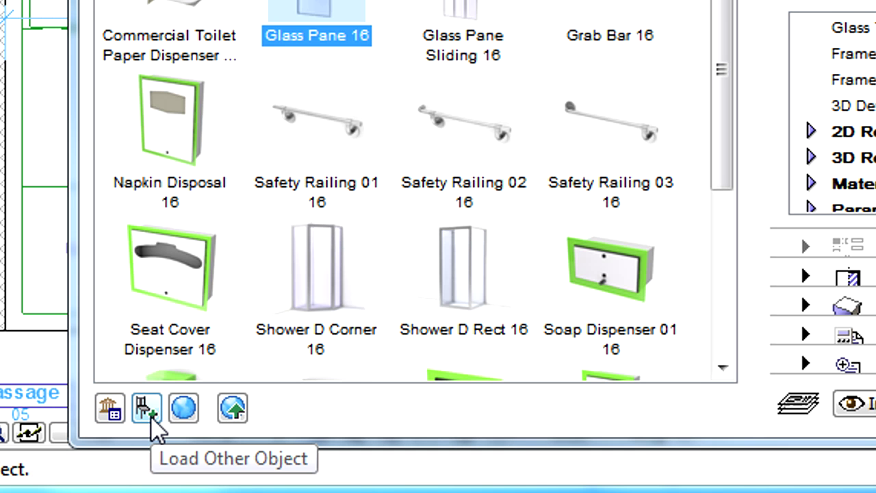
Step: Load Office Chair v3.gsm from the Office Chairs folder into the embedded library
click(150, 416)
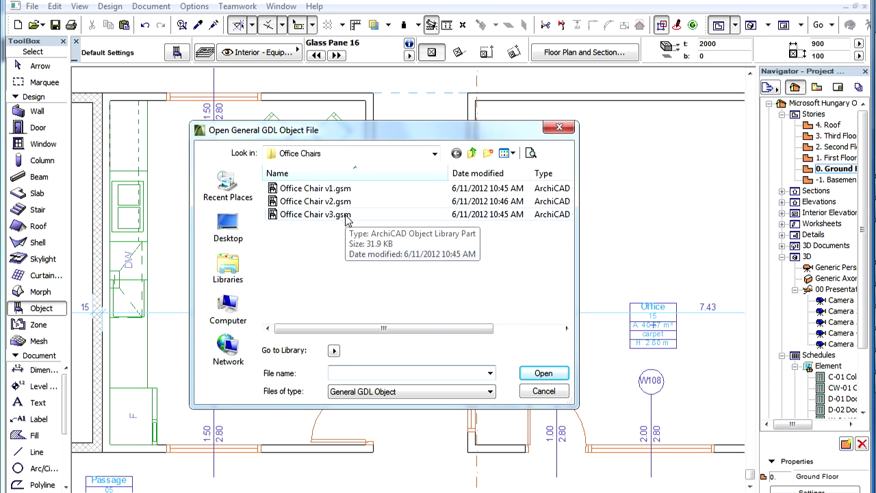
click(347, 216)
click(562, 378)
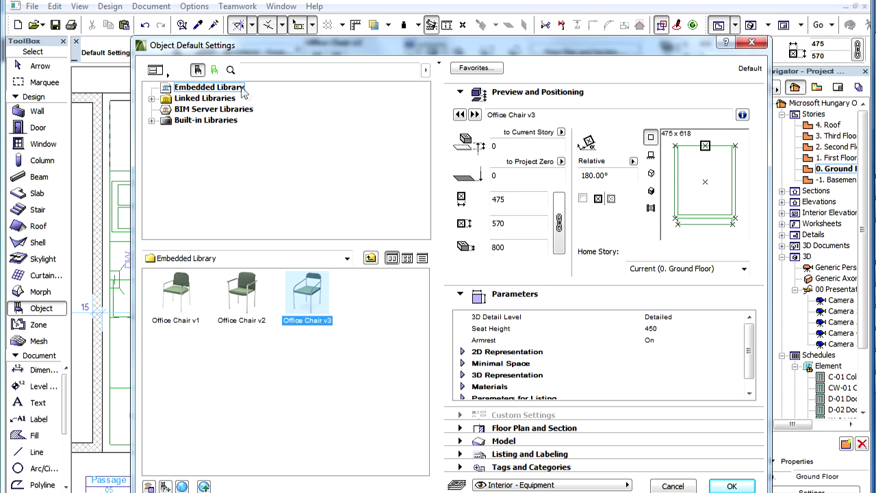
click(245, 88)
mouse_move(314, 312)
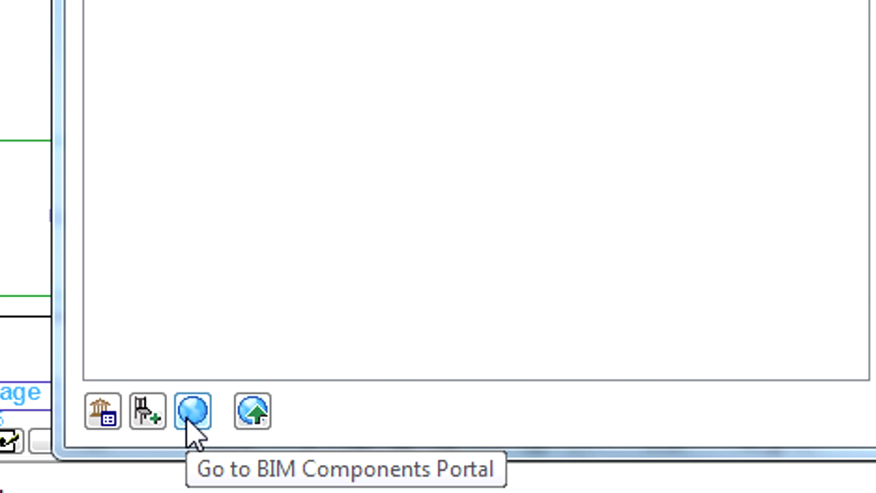
click(192, 413)
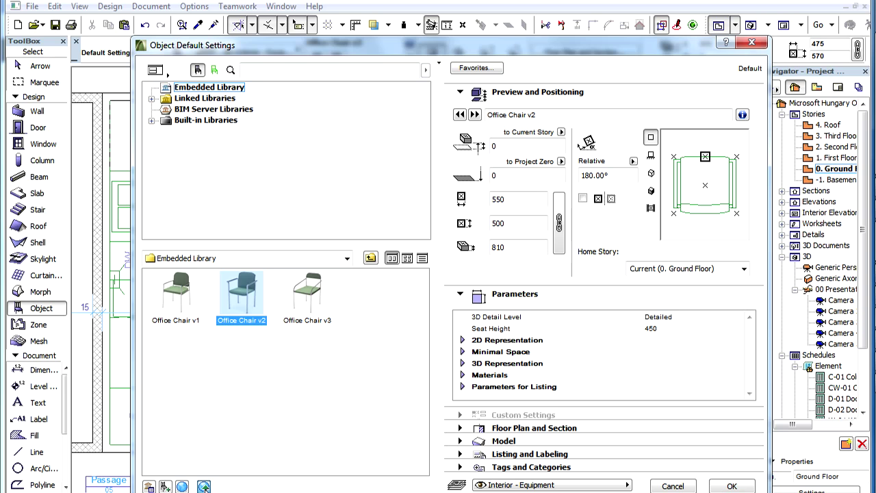
click(193, 415)
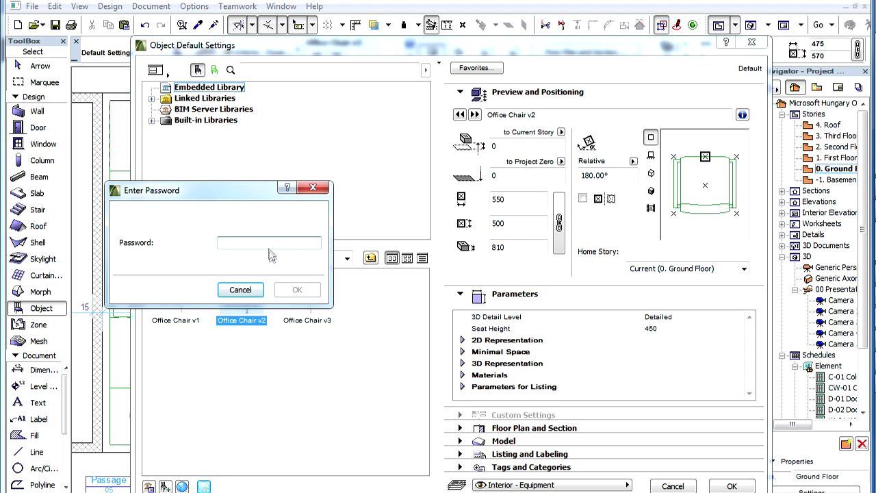
Step: Enter the object password, try sharing the license-blocked Office Chair v1, then share Office Chair v2
text(****)
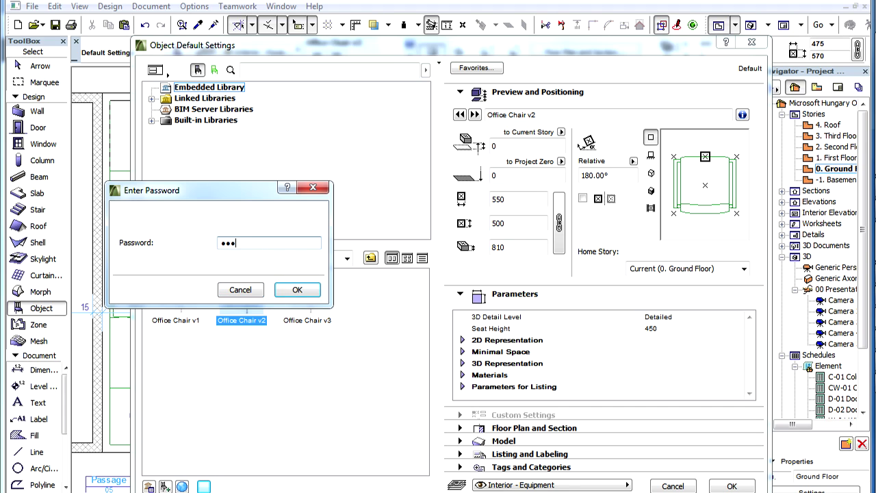
click(298, 290)
click(176, 294)
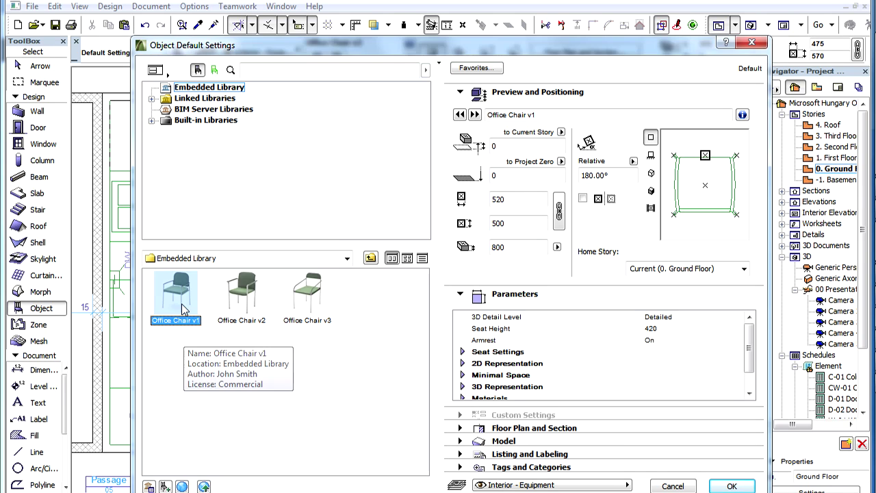
click(204, 486)
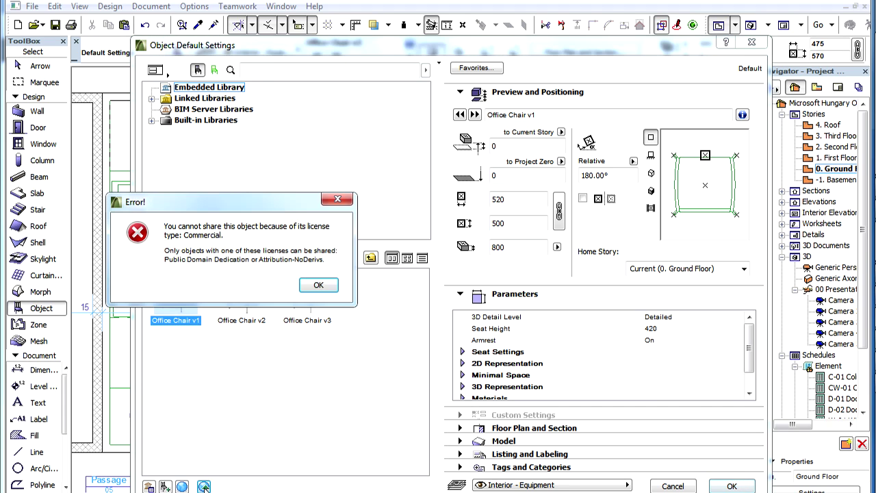
click(334, 289)
click(246, 306)
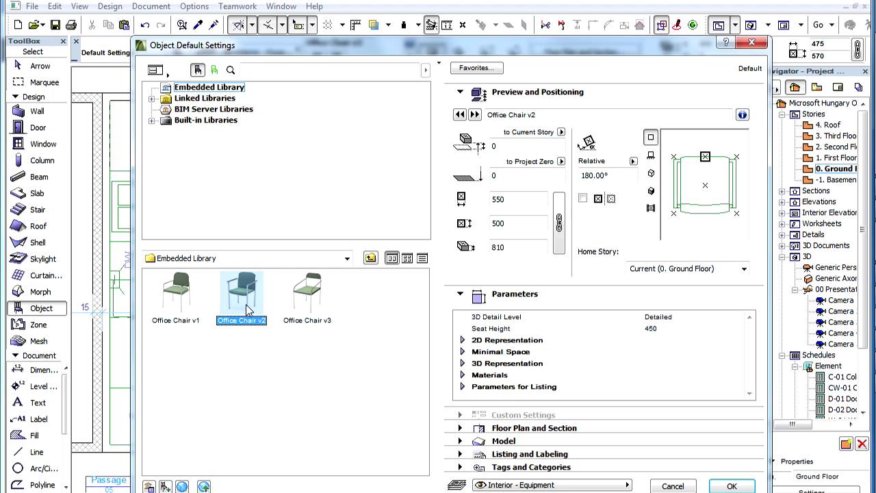
click(204, 486)
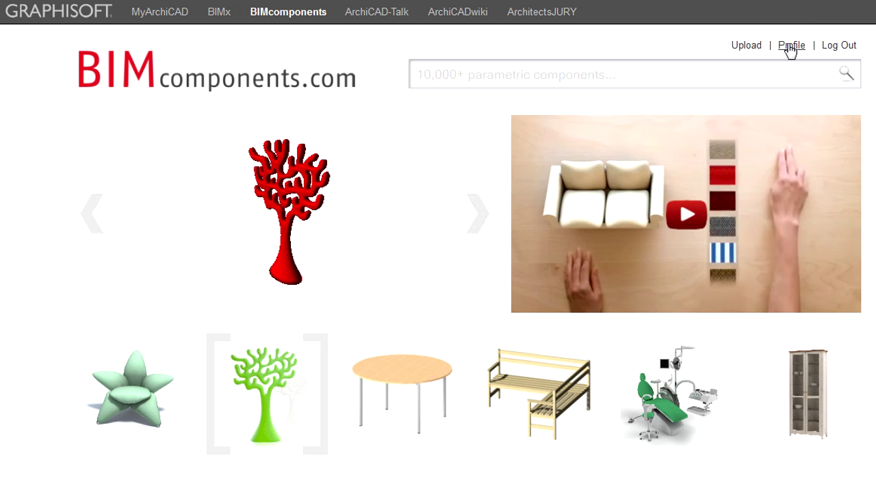
Step: Paste the BIMcomponents.com profile's registration number into the sharing form and validate it
click(791, 46)
mouse_move(730, 250)
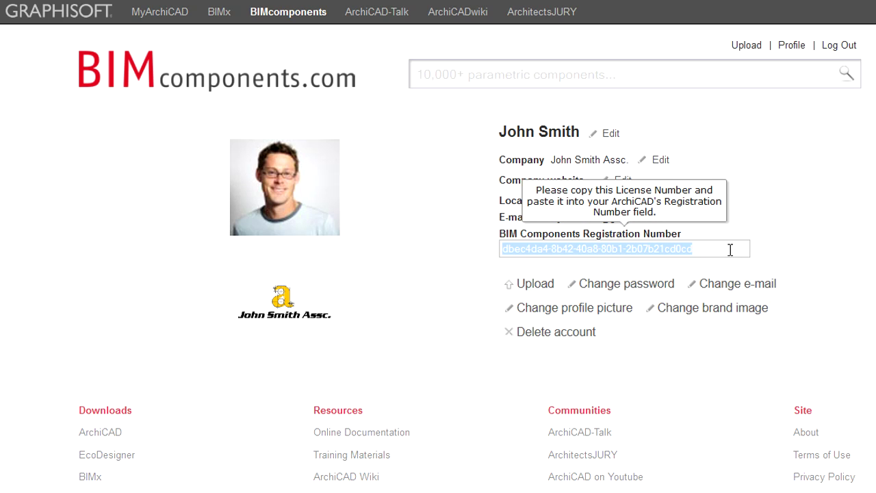
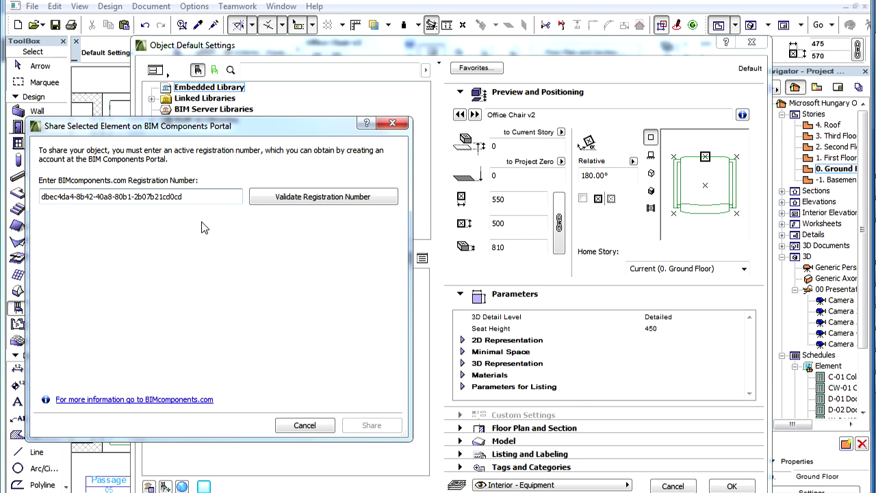
click(381, 199)
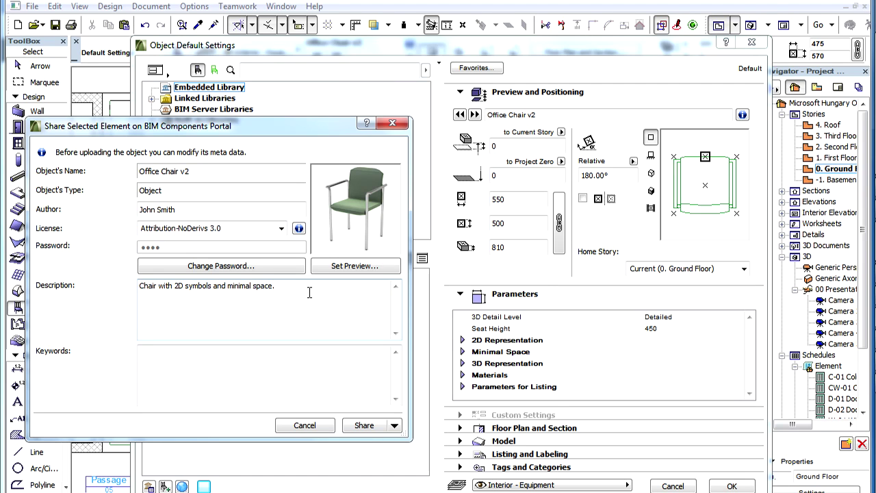
Step: Remove Office Chair v2's password by confirming empty new password fields
click(273, 267)
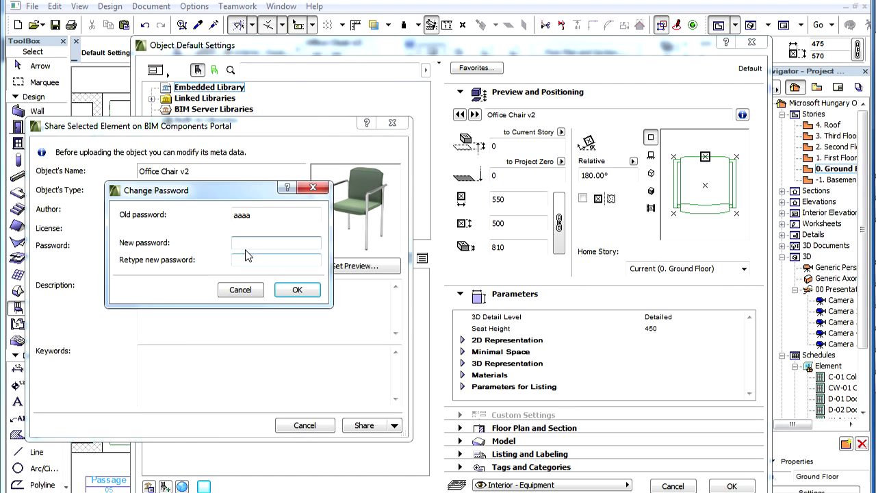
click(297, 290)
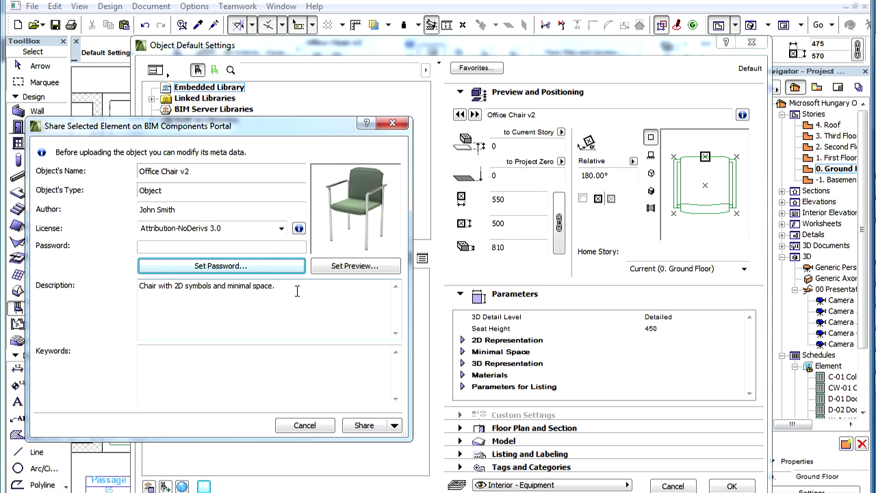
click(277, 368)
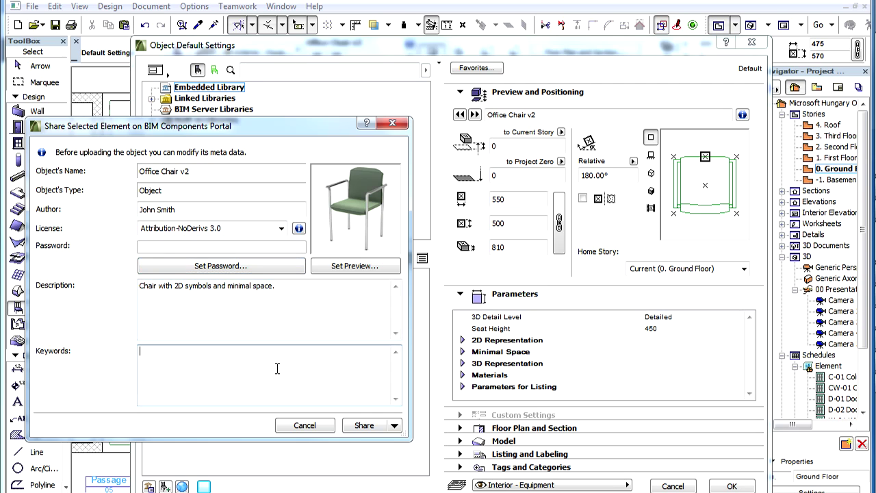
Step: Upload Office Chair v2 with Share and Save, then dismiss the success message
click(395, 426)
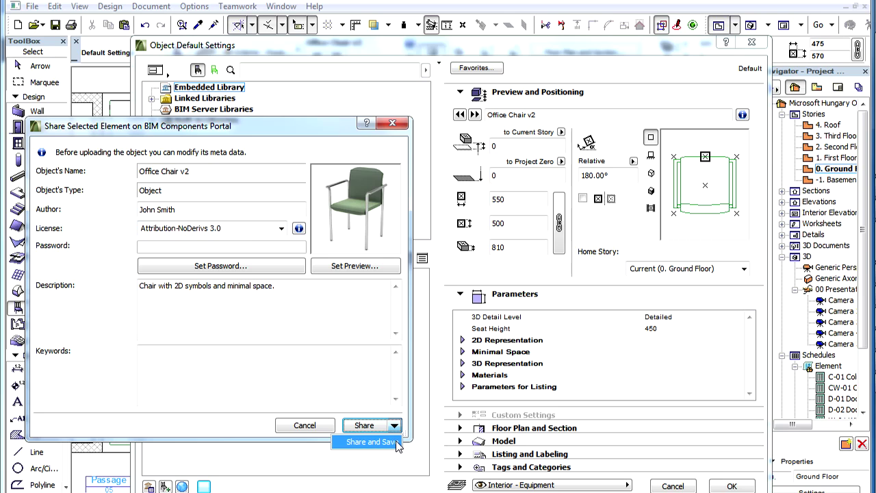
click(370, 442)
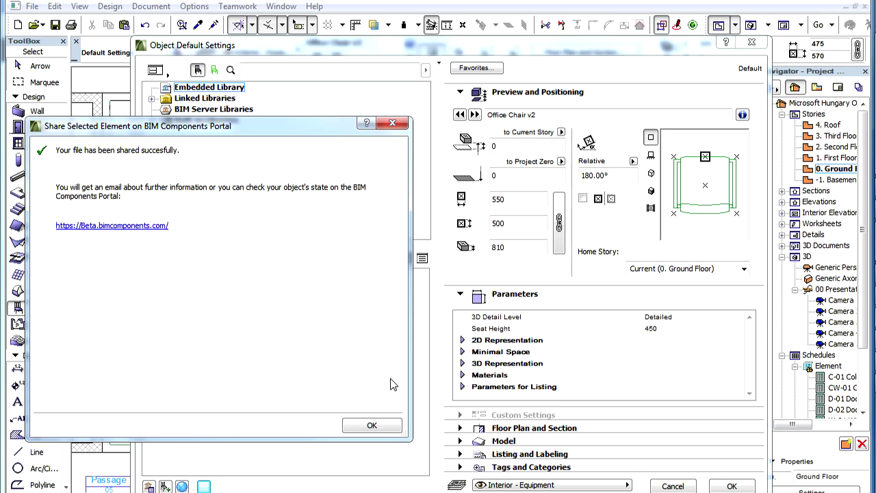
click(396, 427)
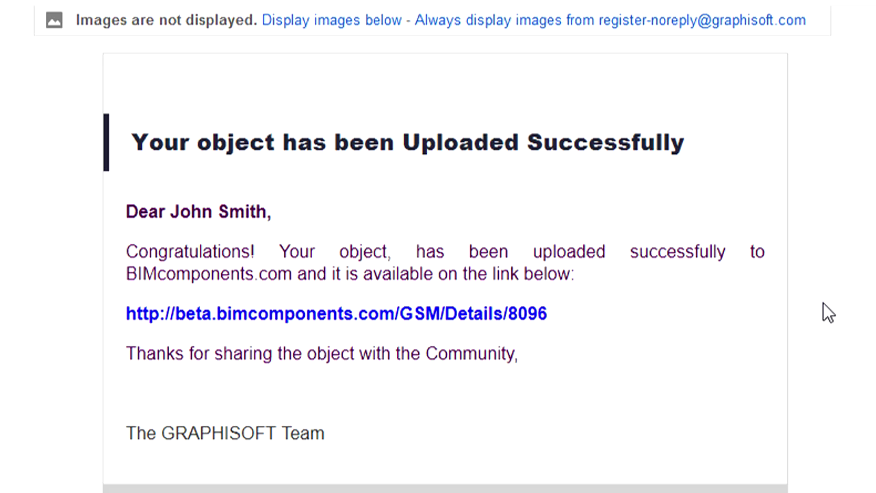